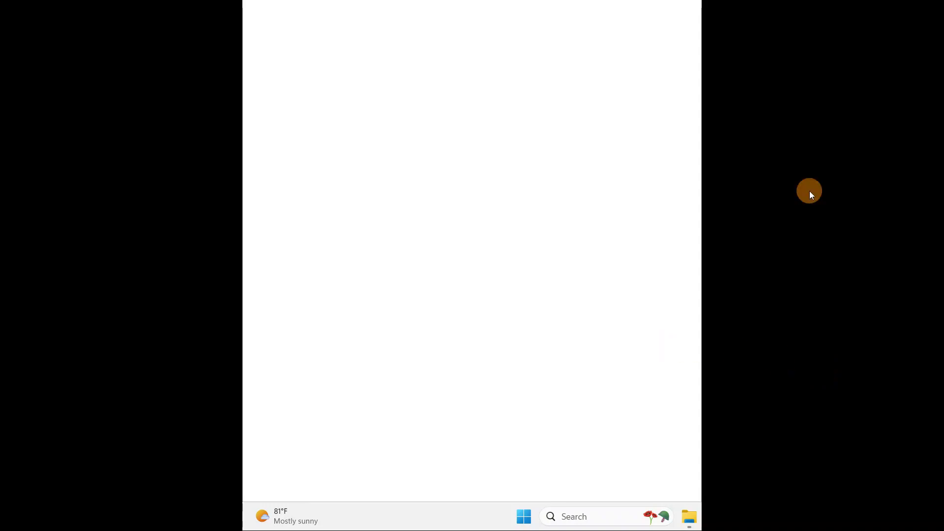
Step: Drag the This PC icon up and left toward the centre of the desktop
left_click_drag(513, 240, 420, 187)
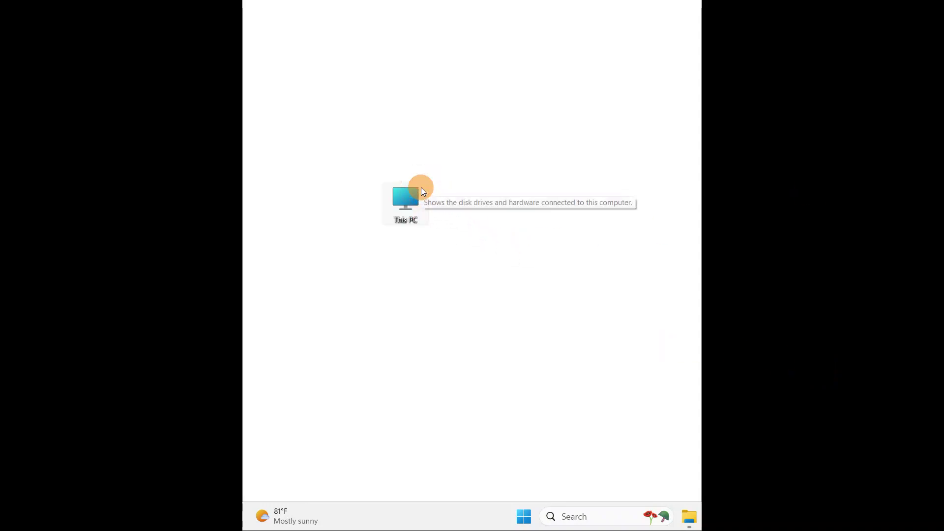
Step: Open Computer Management via This PC's Manage option and fit its window on screen
right_click(397, 203)
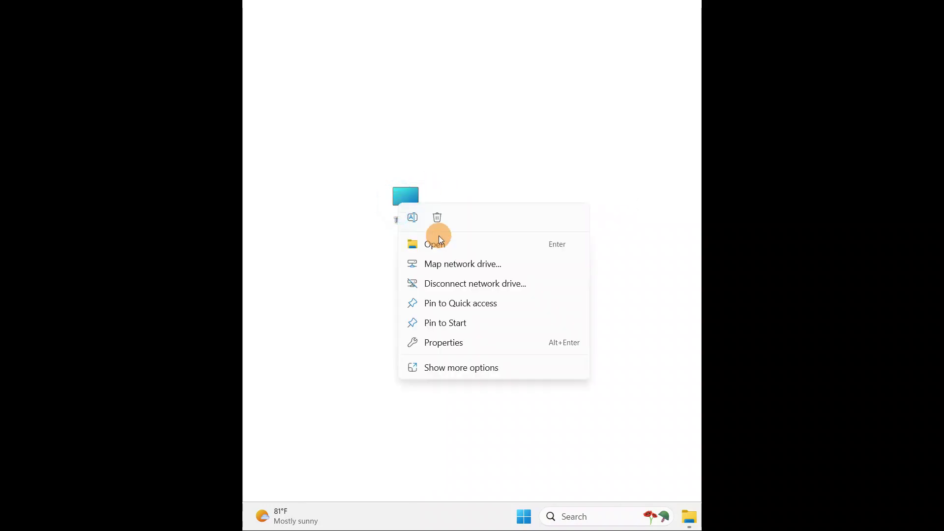
left_click(462, 369)
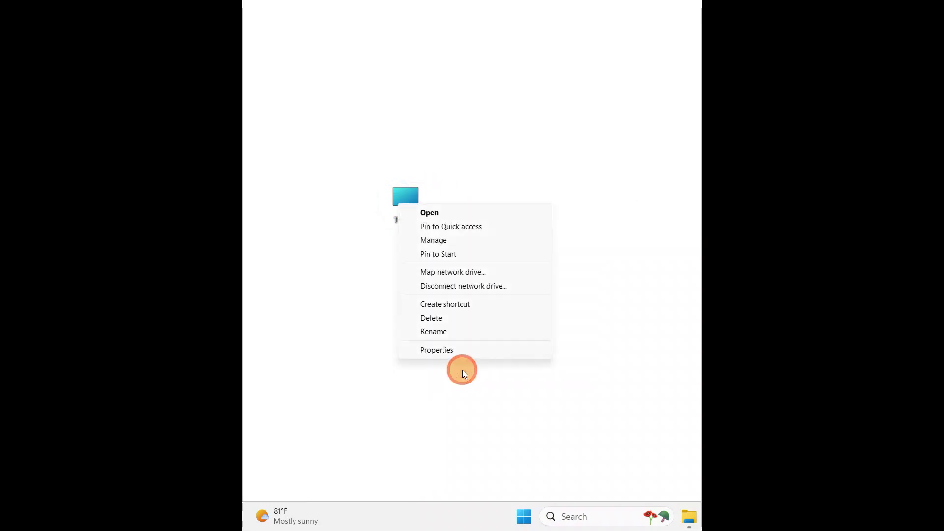
left_click(439, 240)
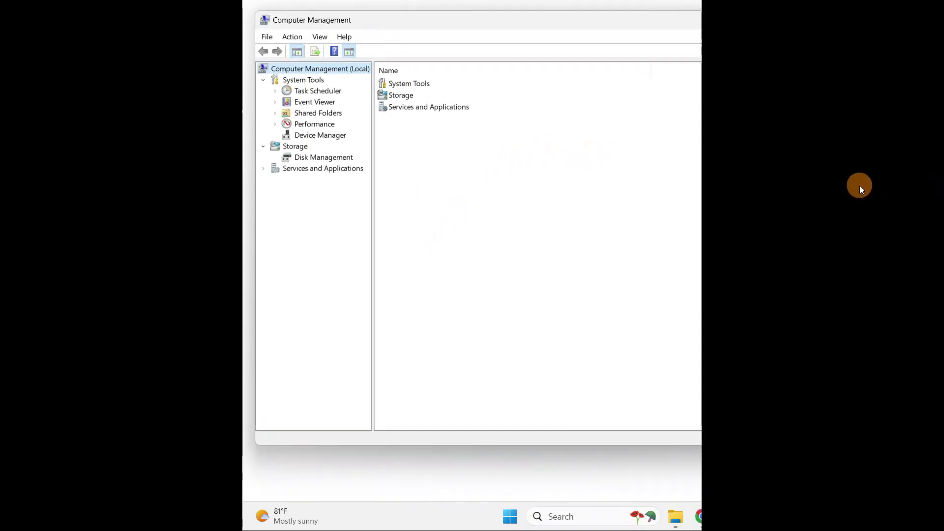
left_click_drag(859, 185, 677, 180)
Step: Expand Network adapters in Device Manager and bring up the Intel Wireless-AC 9560 adapter's options
left_click(316, 135)
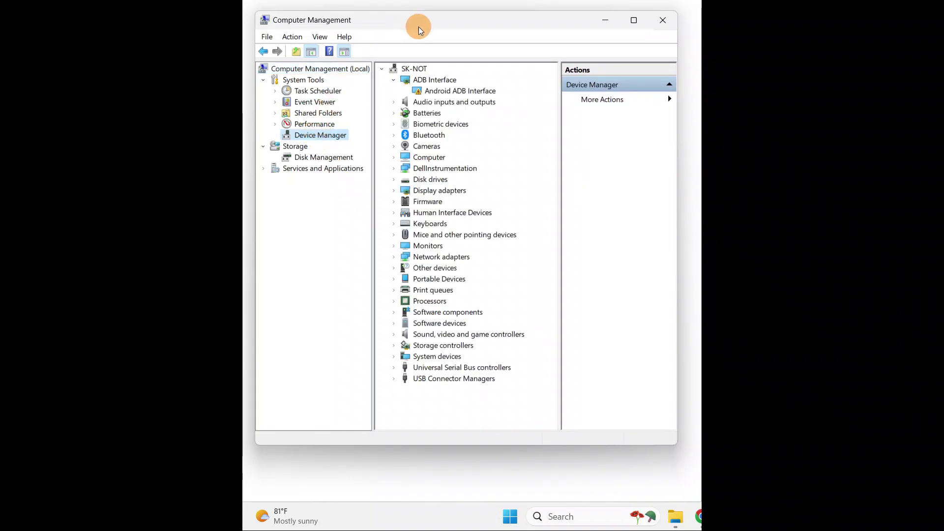
left_click(394, 257)
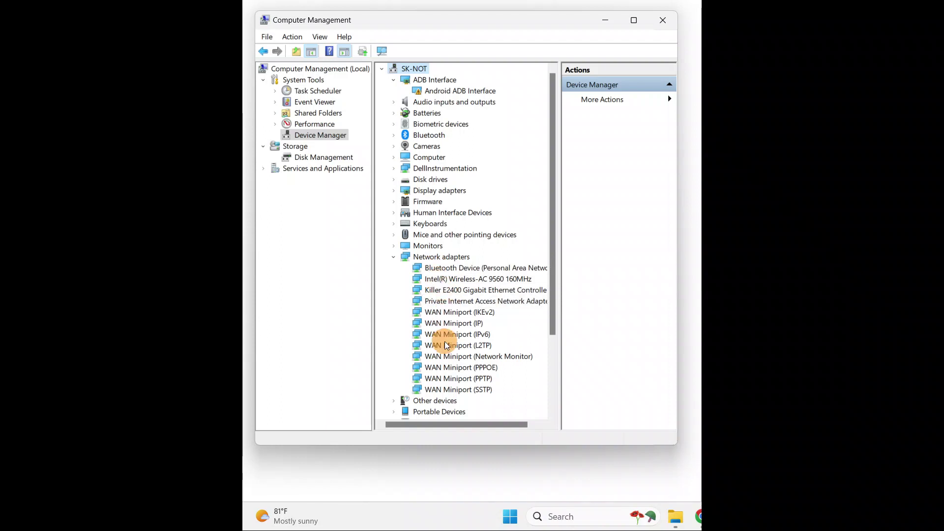
right_click(442, 280)
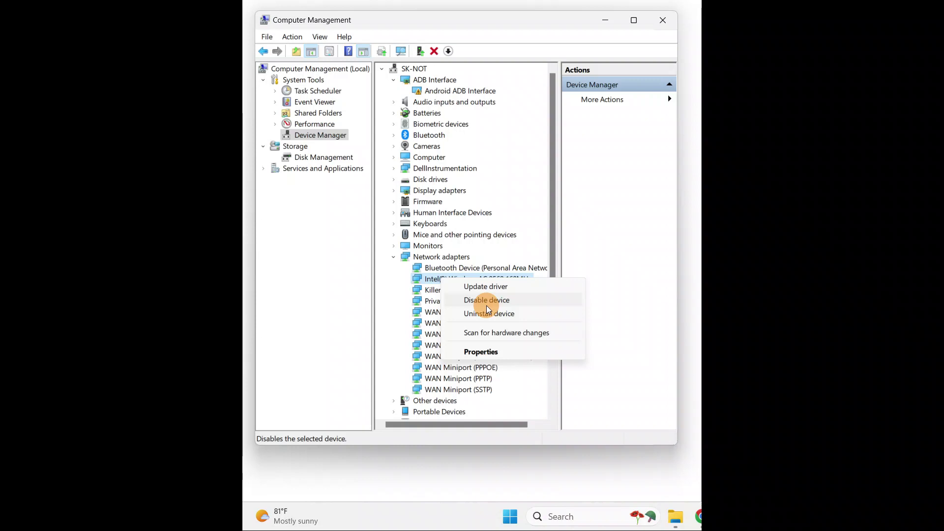
Step: Check the Private Internet Access adapter's options, then close Computer Management
right_click(432, 304)
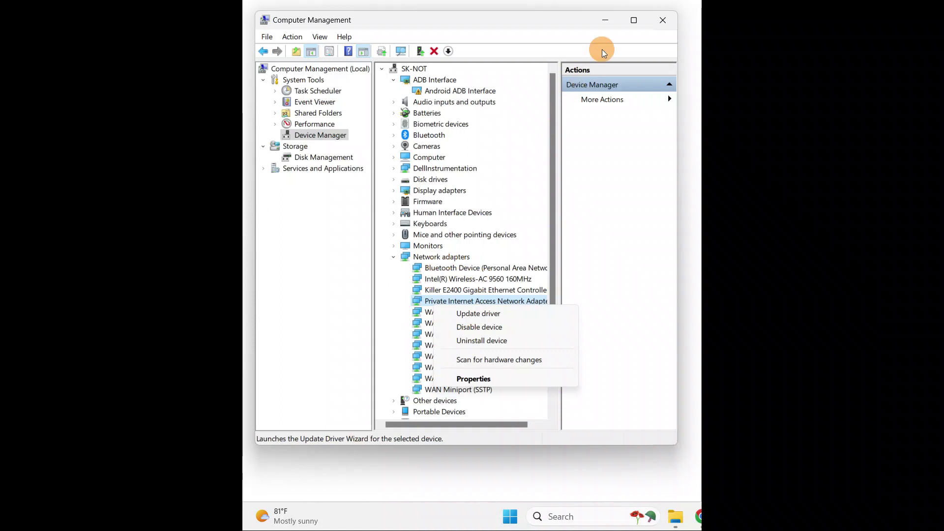
left_click(663, 19)
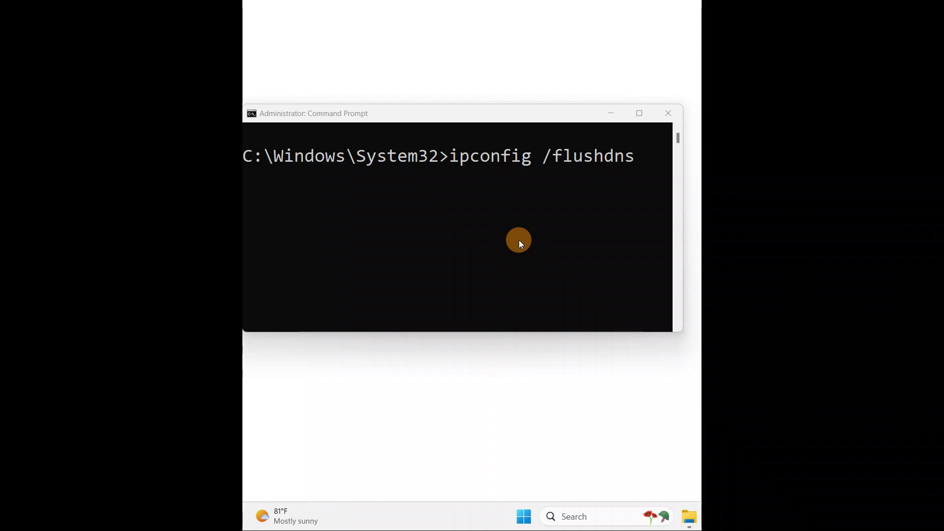
Step: Run ipconfig /flushdns to flush the DNS resolver cache, then switch to Commands.txt
left_click(642, 162)
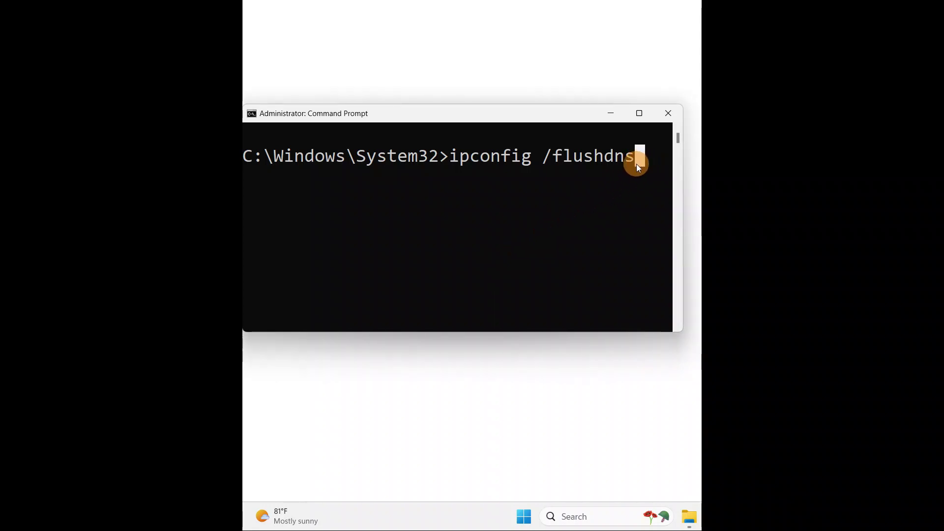
key("Return")
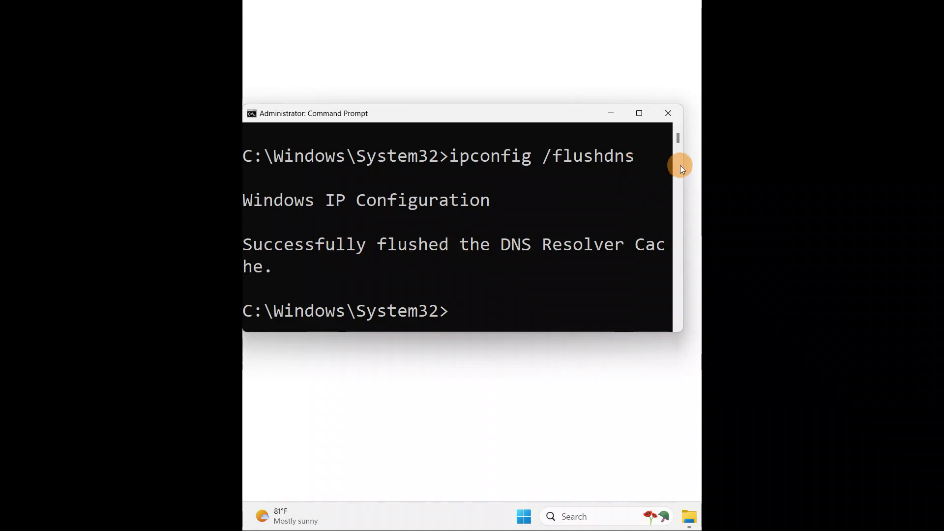
left_click(677, 327)
left_click(677, 327)
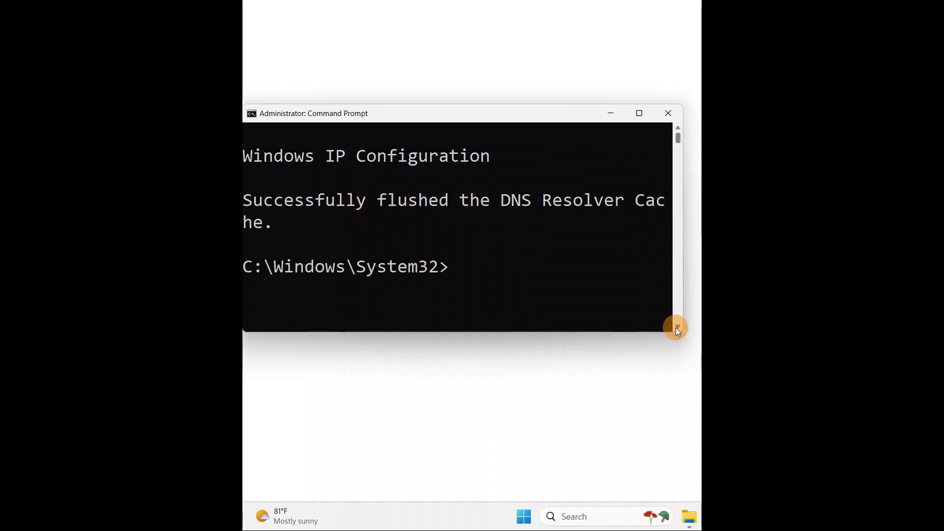
left_click(677, 326)
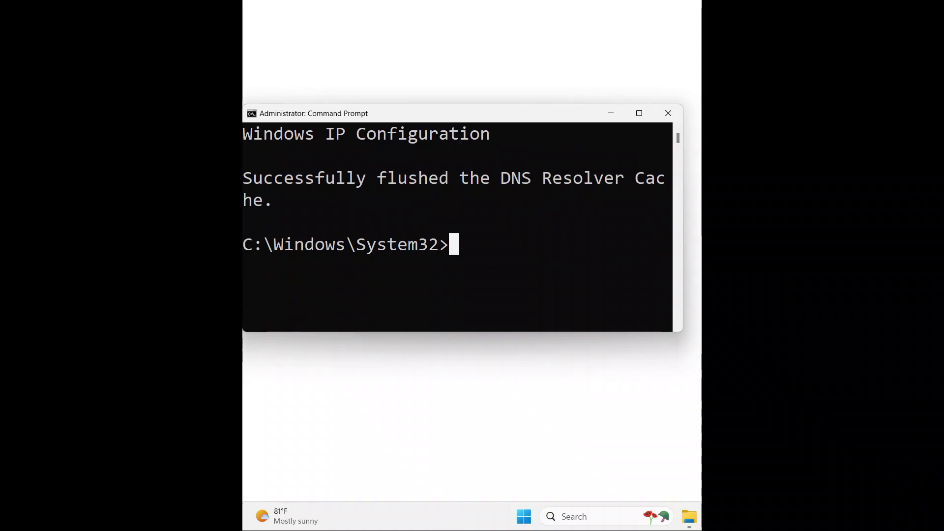
key("alt+Tab")
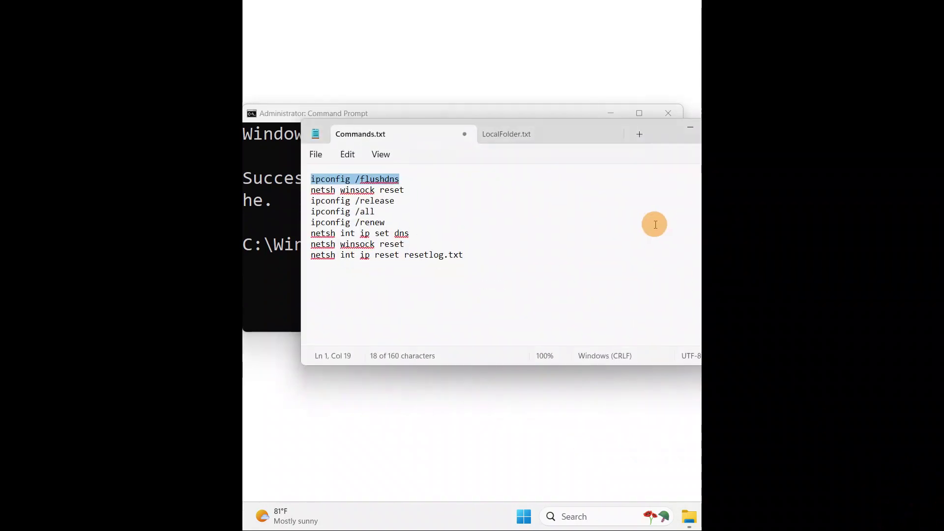
Step: Fit the Notepad window on screen and zoom the Commands.txt text to 150%
left_click_drag(714, 242, 672, 232)
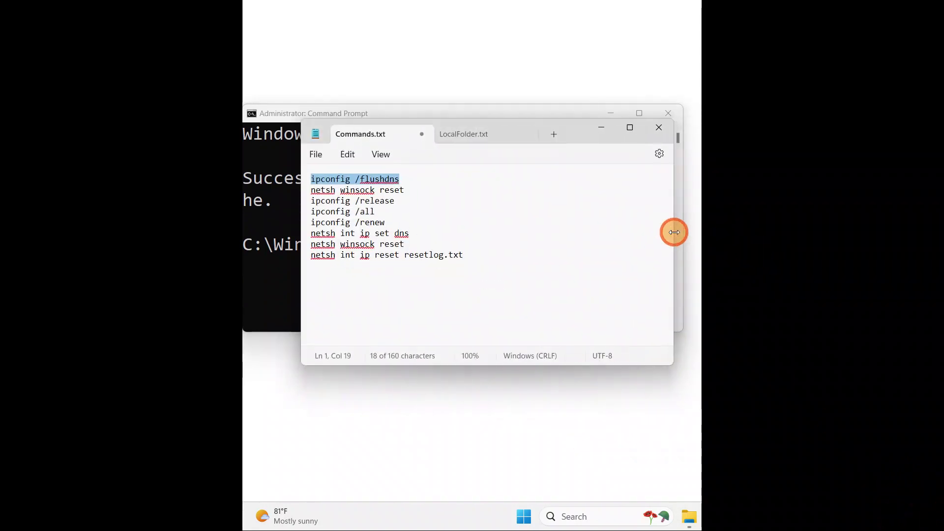
left_click_drag(467, 254, 289, 172)
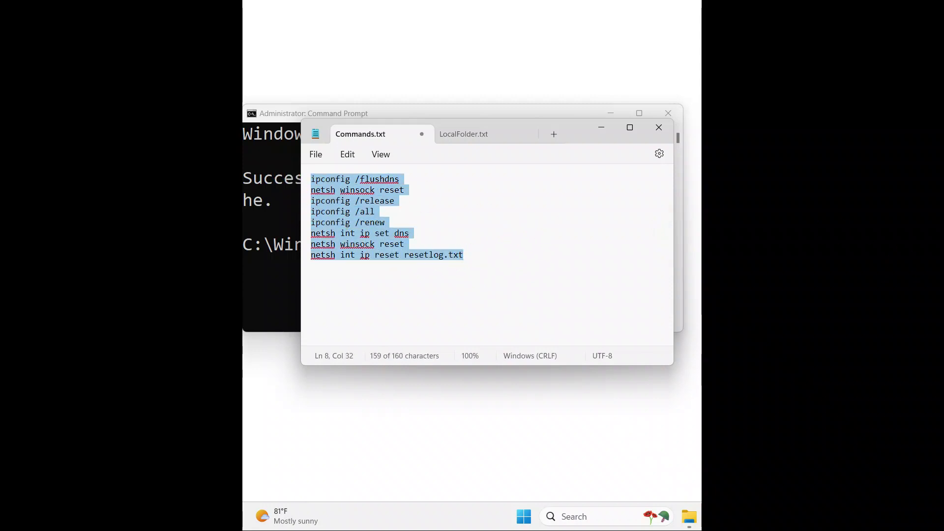
left_click(634, 263)
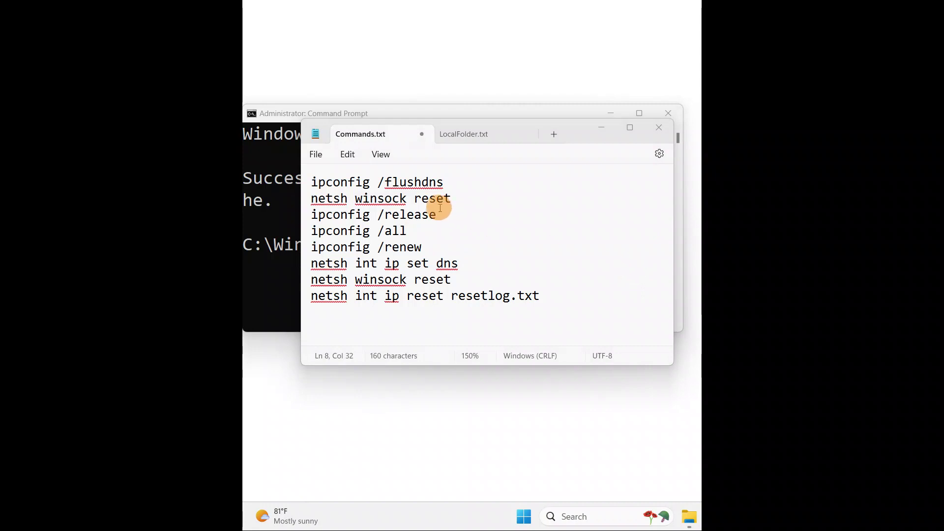
key("ctrl+plus")
key("ctrl+plus")
key("ctrl+plus")
key("ctrl+plus")
key("ctrl+plus")
Step: Highlight the ipconfig /flushdns line, then the seven commands below it
left_click_drag(444, 183, 315, 182)
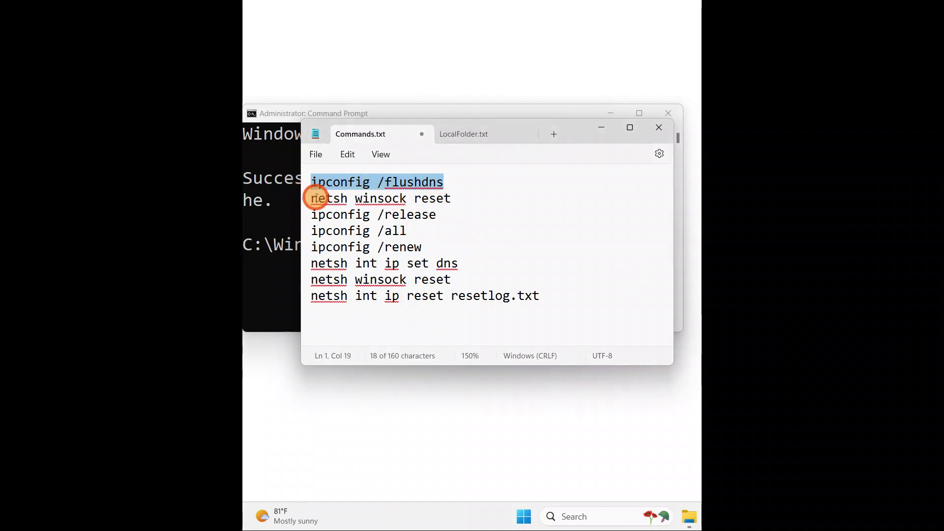
left_click_drag(314, 199, 546, 295)
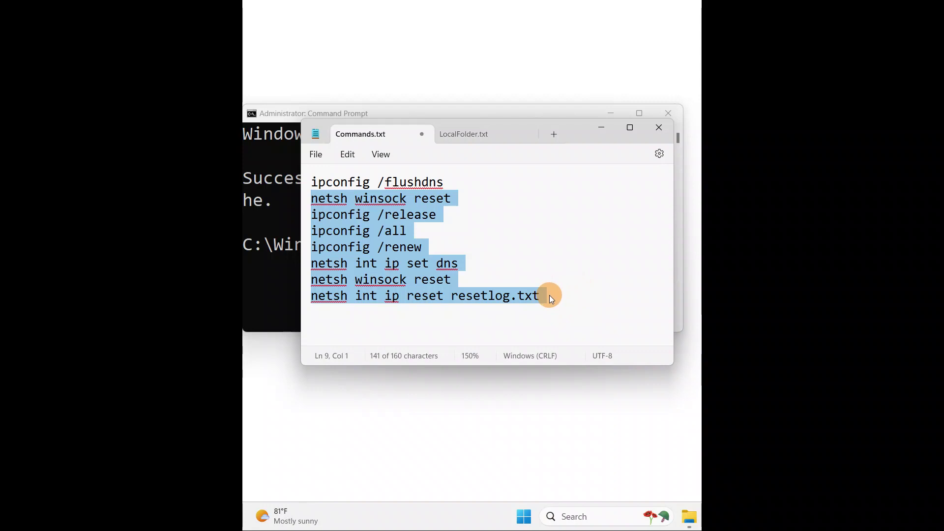
left_click(549, 295)
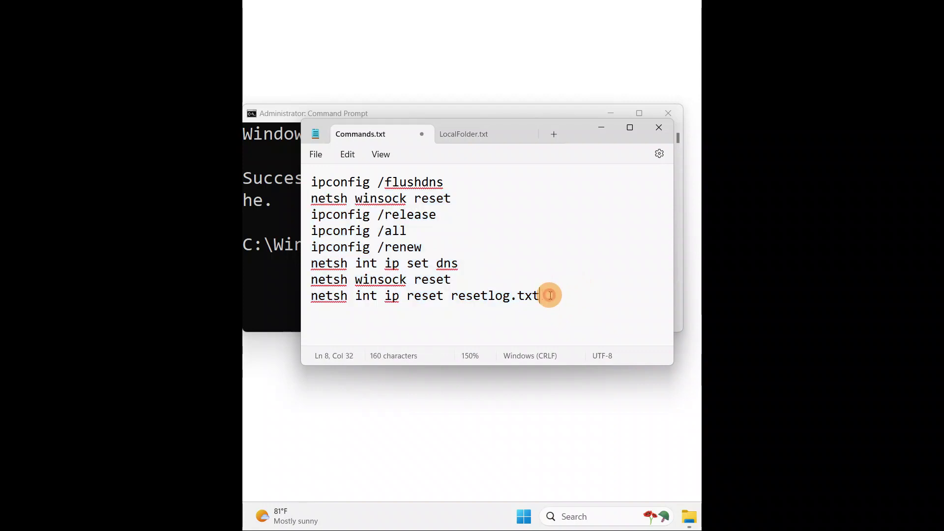
left_click_drag(549, 295, 293, 202)
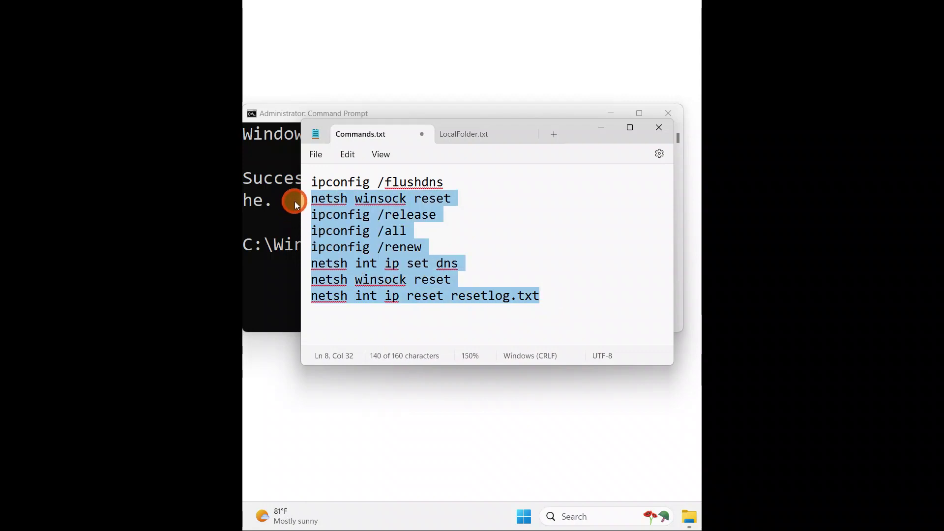
left_click(447, 204)
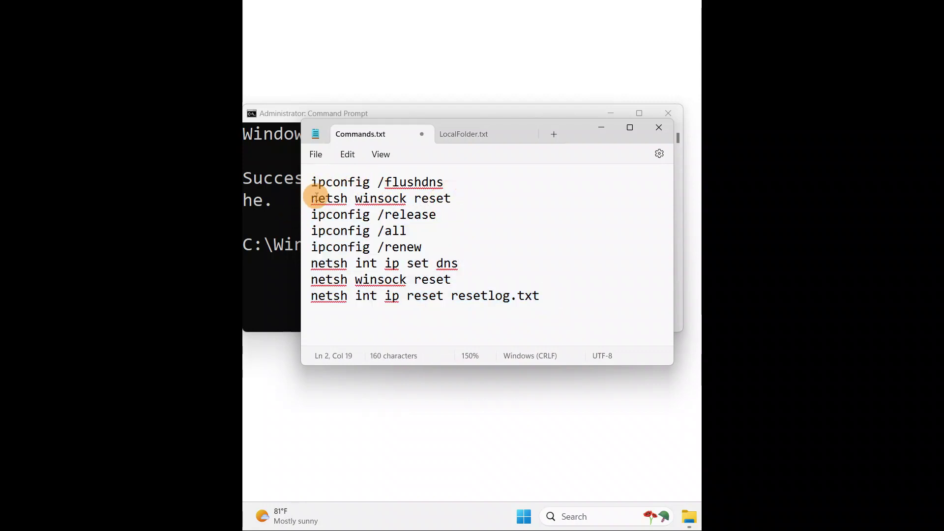
left_click_drag(312, 198, 559, 293)
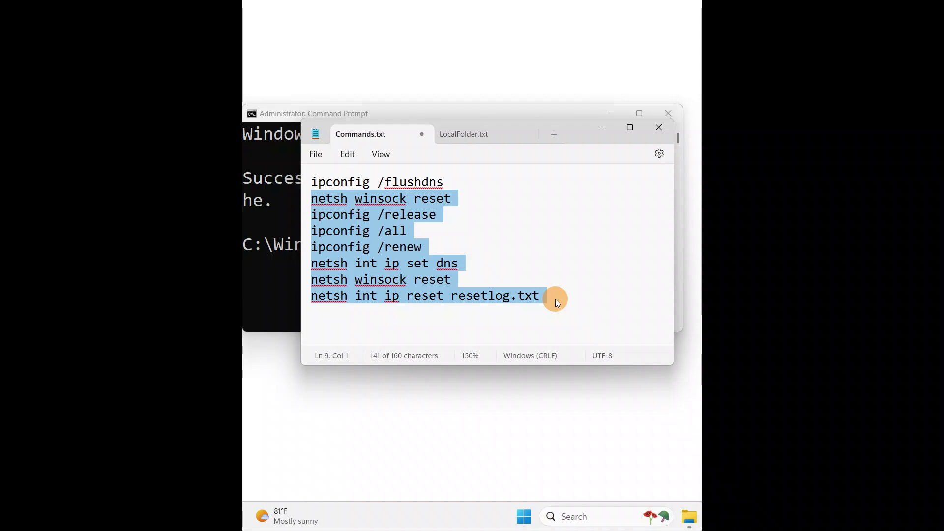
left_click(555, 299)
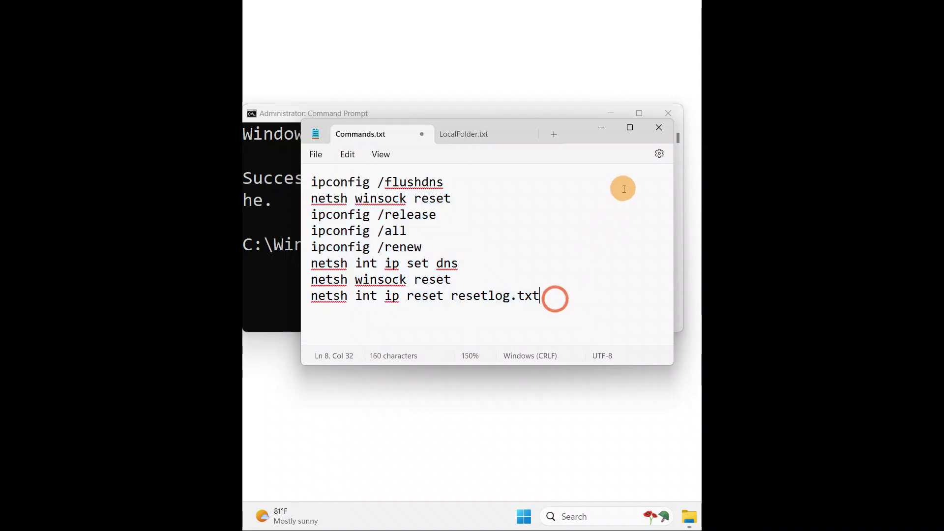
Step: Close the Commands.txt Notepad window
left_click(660, 131)
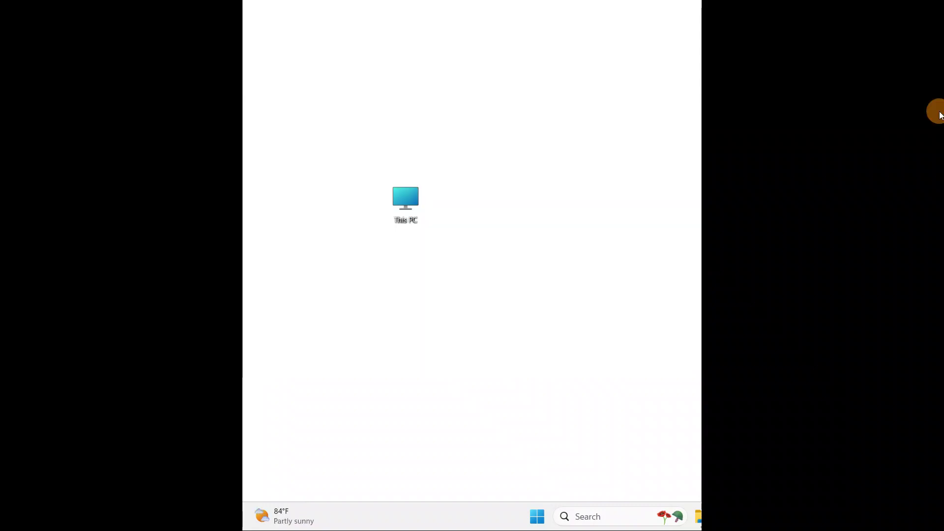
Step: Search Windows for 'network' instead of 'Advance network' and open Manage Network Adapter settings
left_click(590, 516)
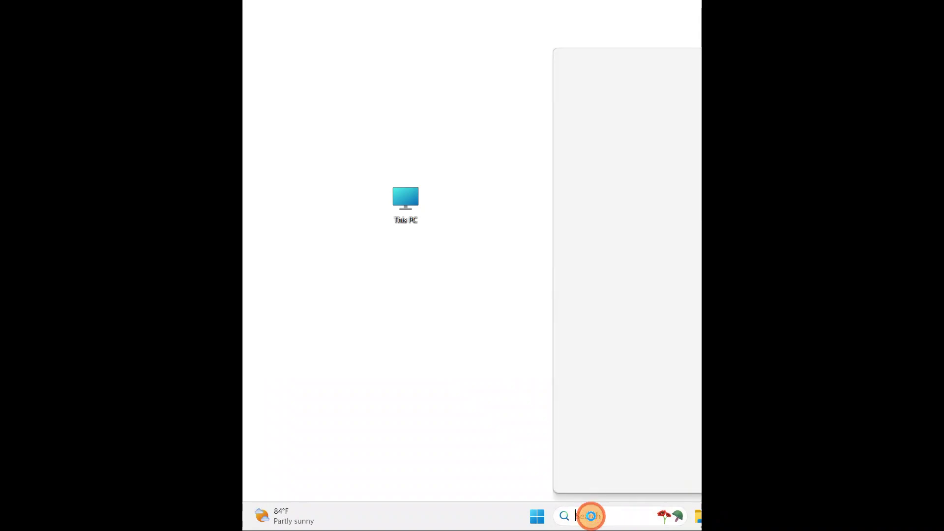
type("Ad")
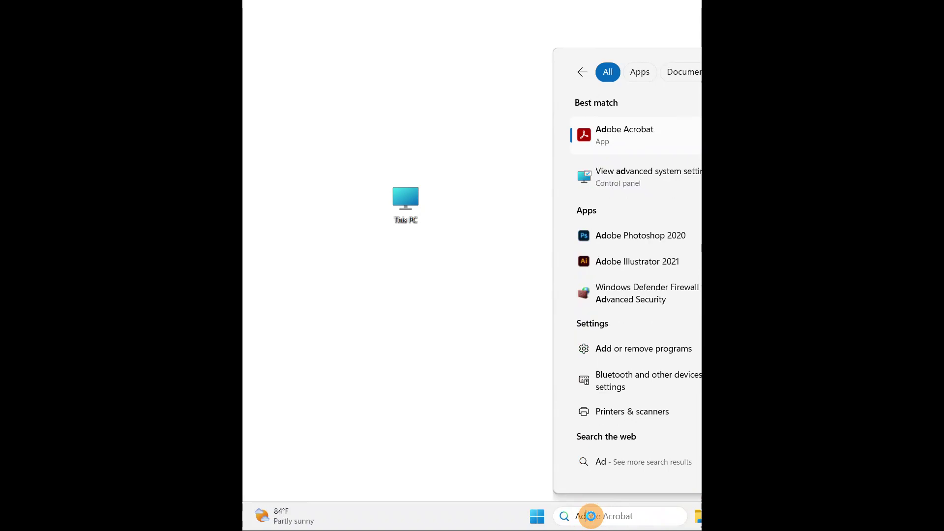
type("vance")
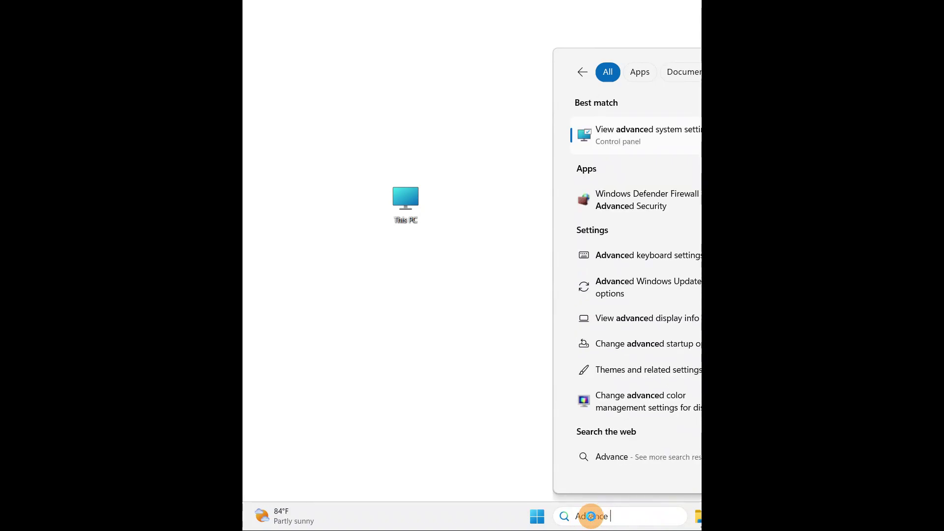
type(" network")
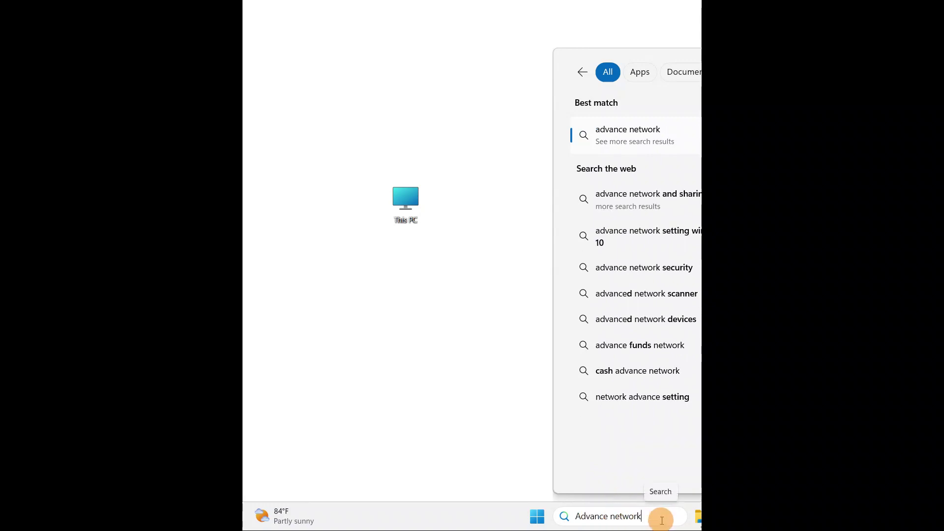
key("Left")
key("Left")
key("Left")
key("Left")
key("ctrl+a")
key("BackSpace")
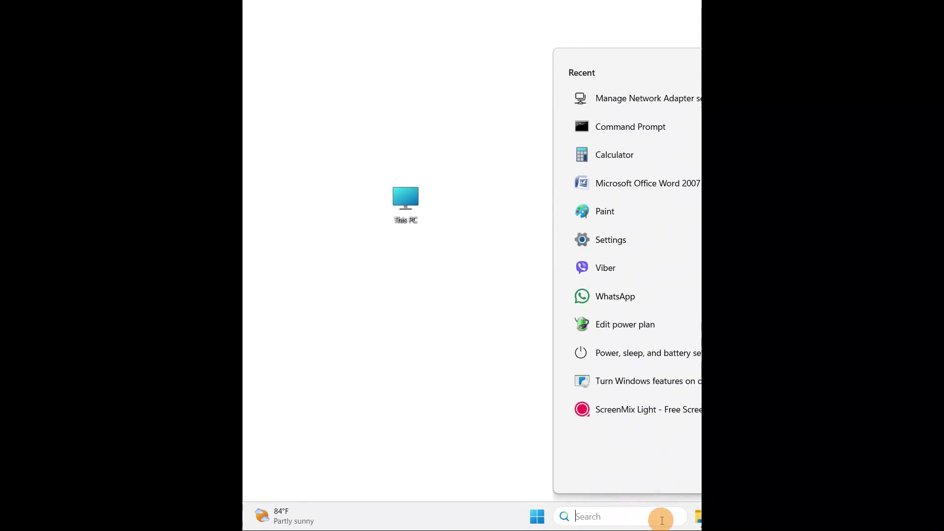
type("network")
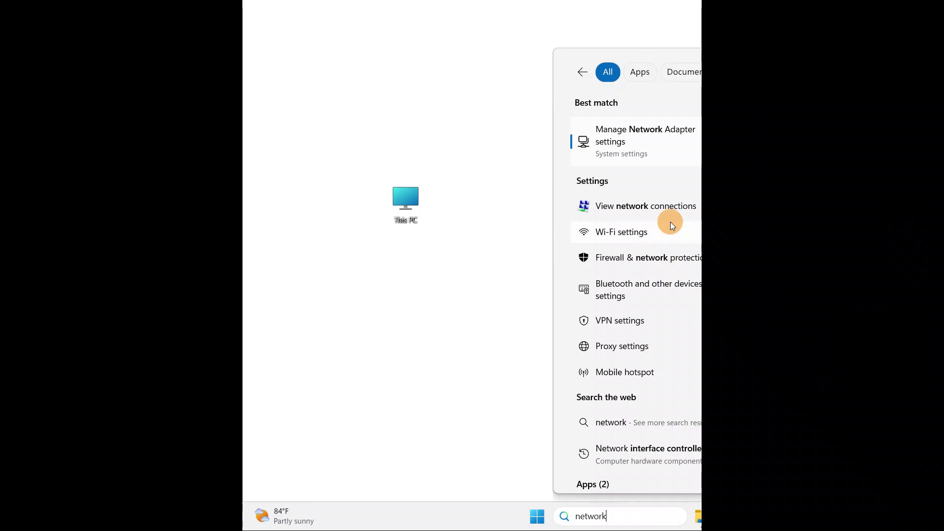
left_click(629, 133)
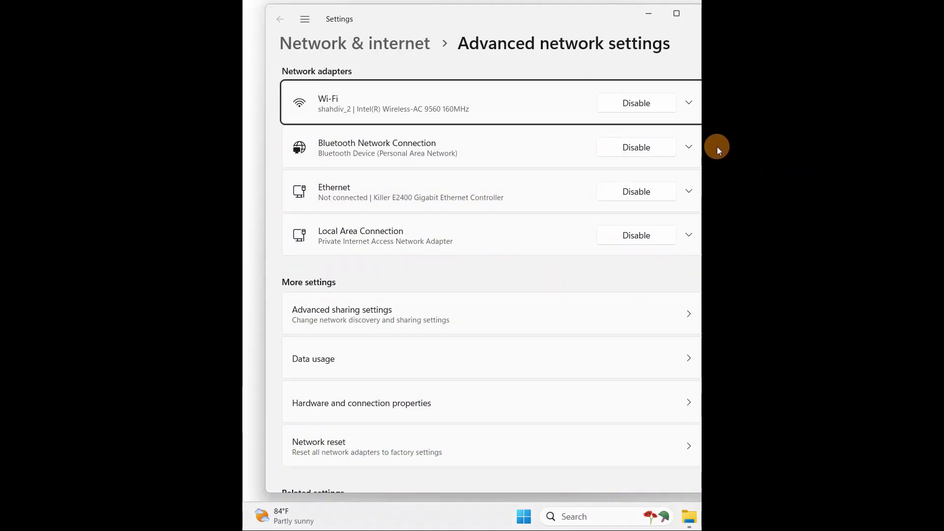
Step: Fit Settings on screen, toggle the Ethernet adapter off and back on, then close Settings
left_click(708, 147)
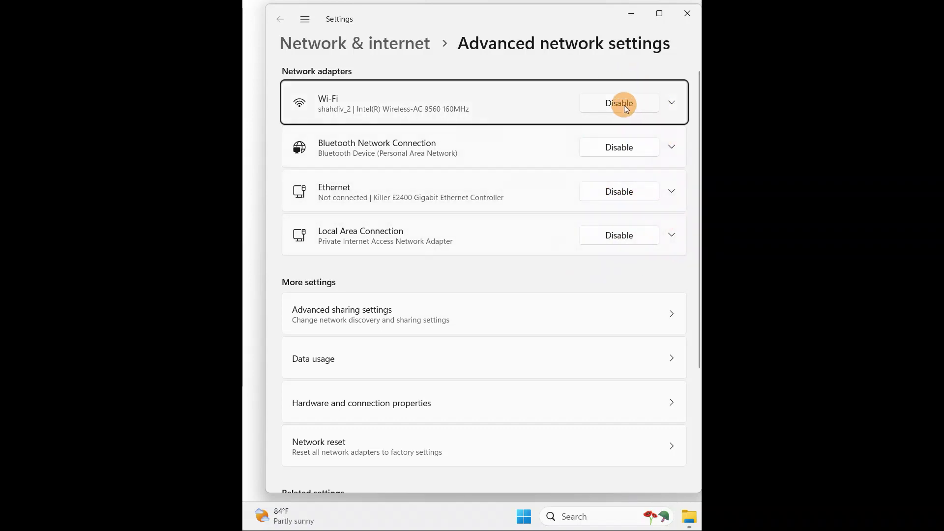
left_click(627, 194)
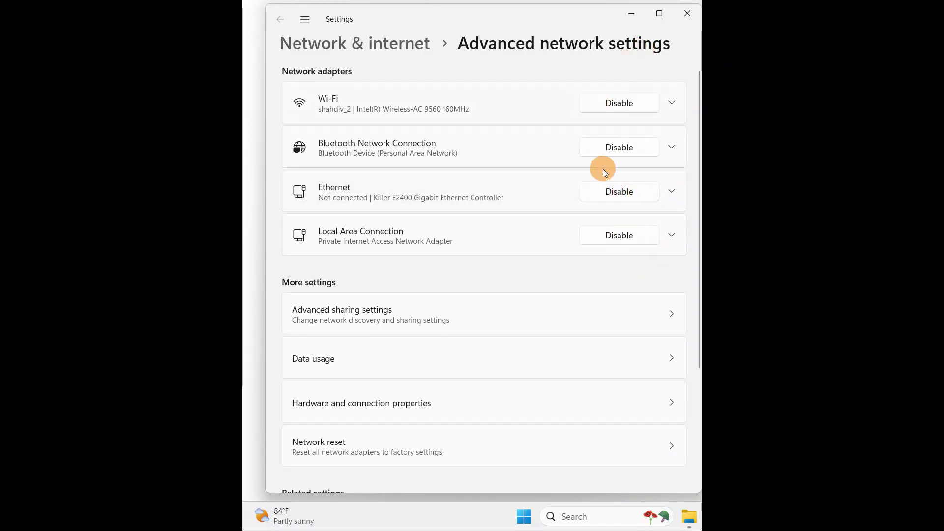
left_click(687, 15)
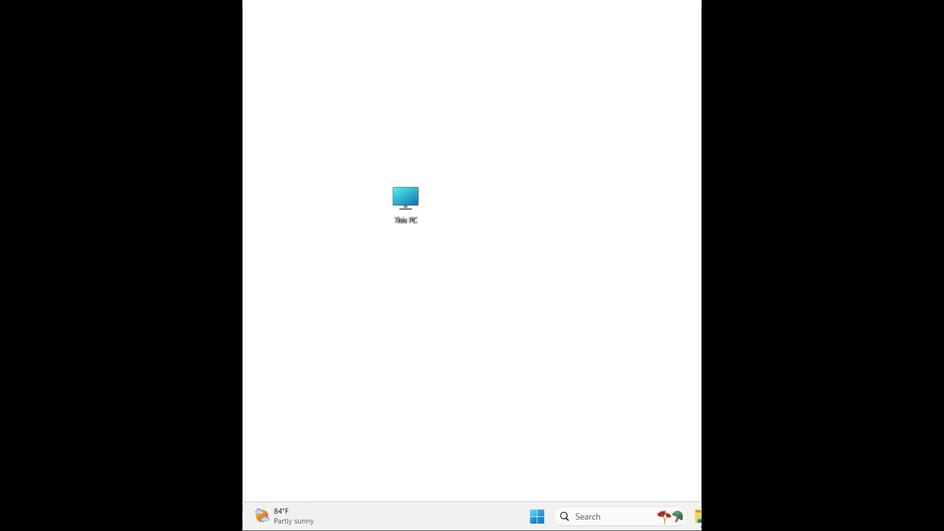
Step: Search Windows for 'update' and open the Check for updates result
left_click(895, 440)
left_click(598, 516)
type("up")
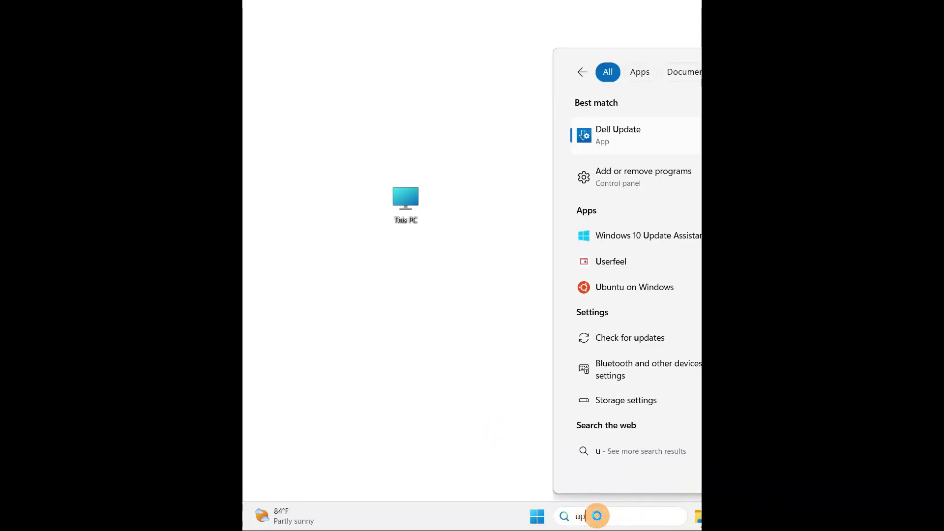
type("date")
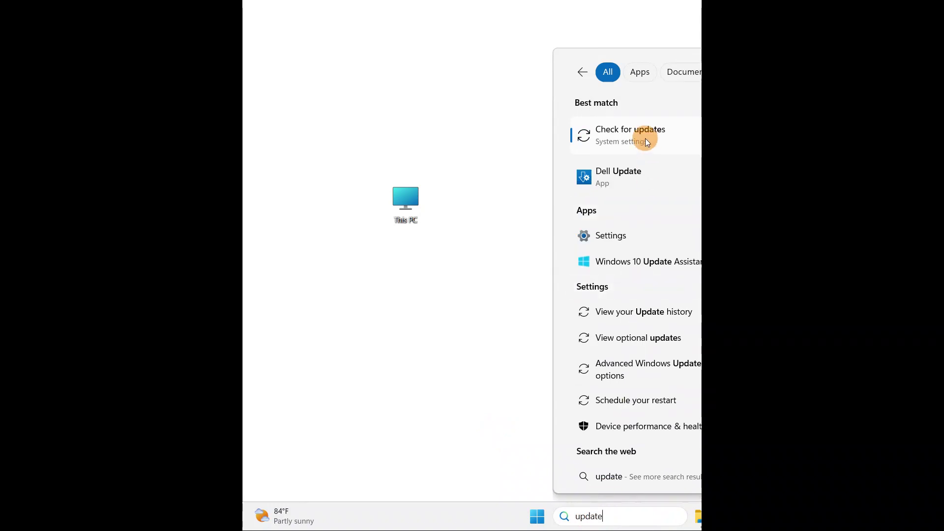
left_click(638, 131)
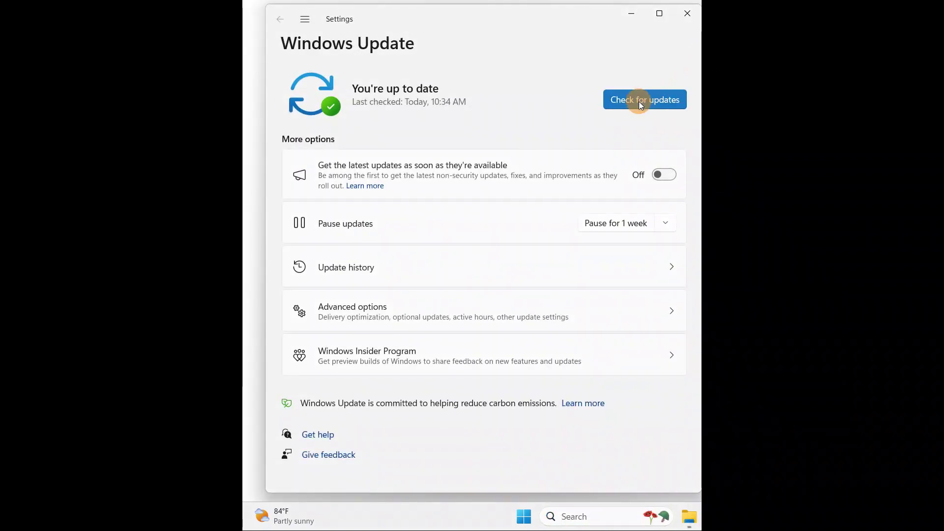
Step: Start a new Windows Update check, then close the Settings window
left_click(639, 101)
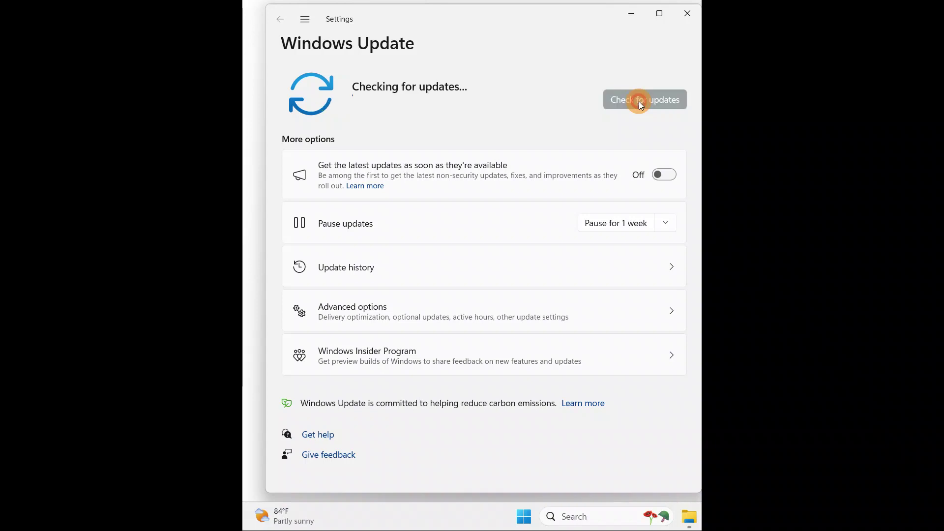
left_click(687, 16)
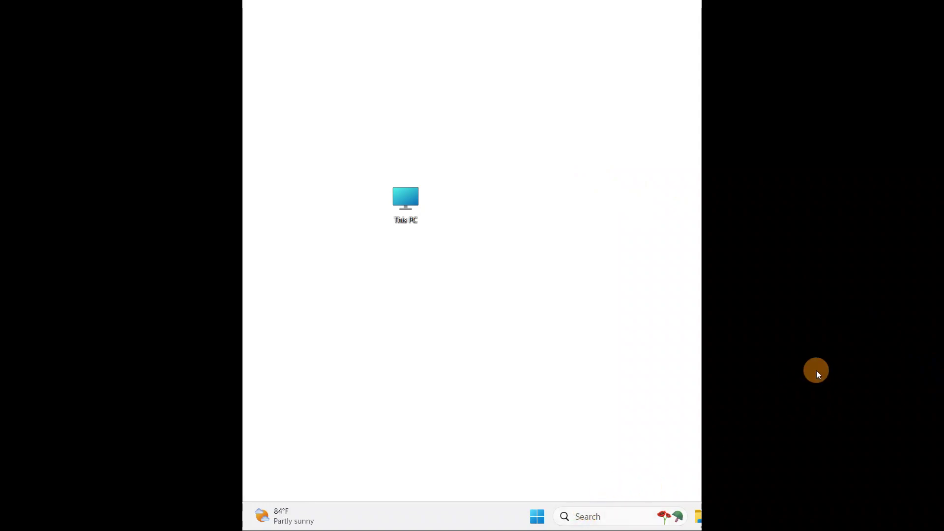
Step: Search 'trouble wifi', then 'trouble', and go to Troubleshoot settings from the results
left_click(588, 517)
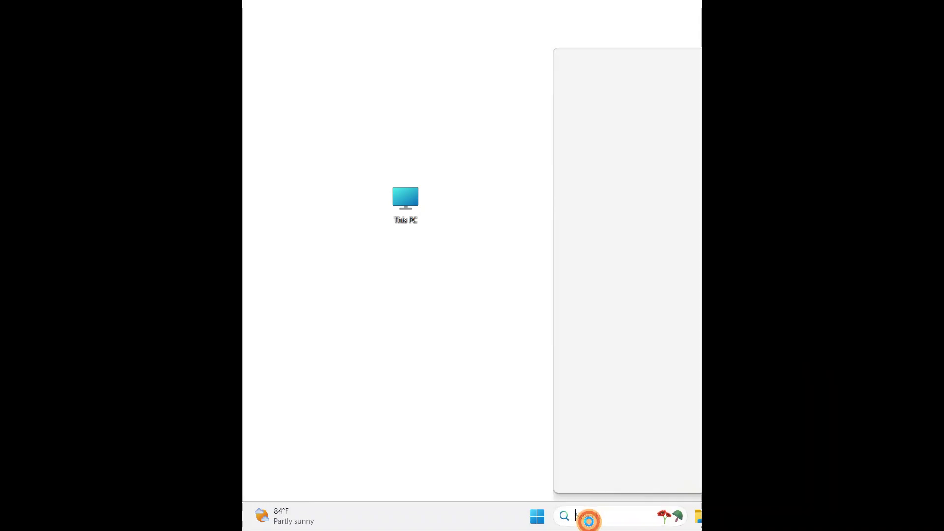
type("trou")
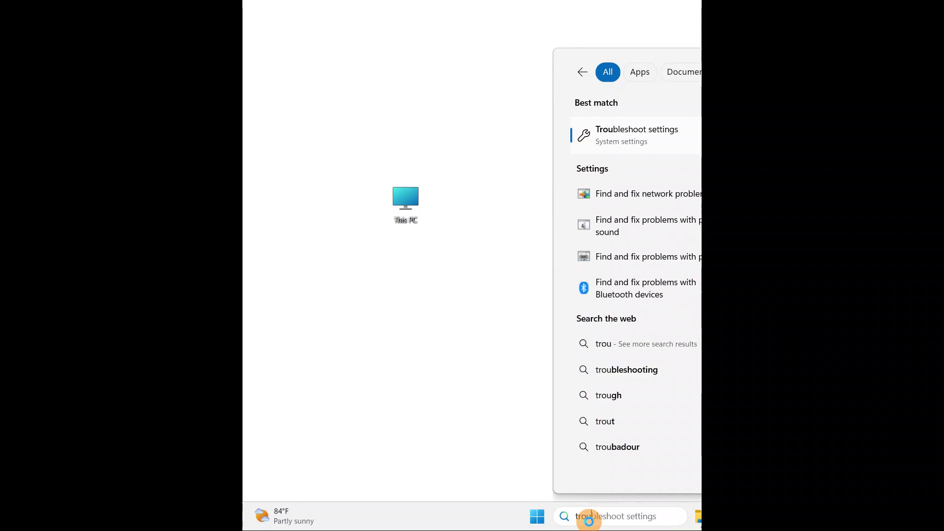
type("ble")
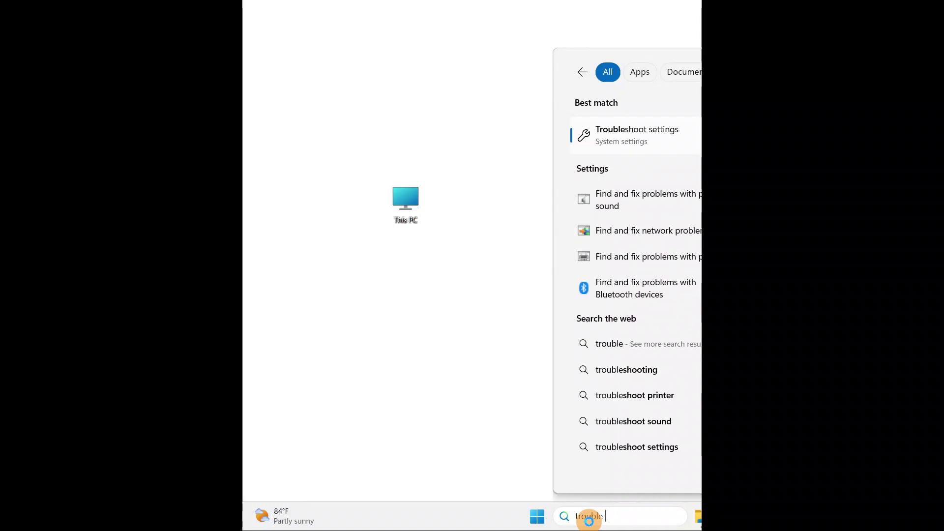
type(" wifi")
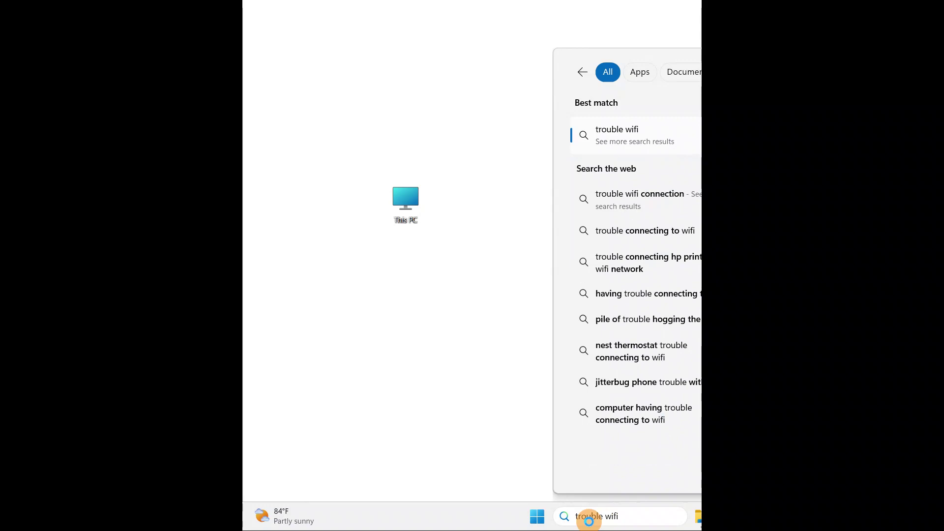
key("Return")
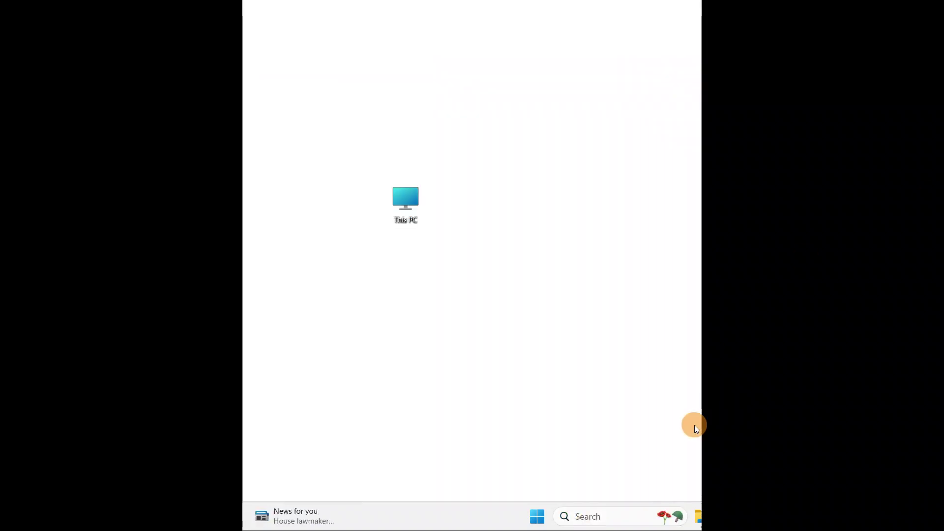
left_click(592, 516)
type("trouble")
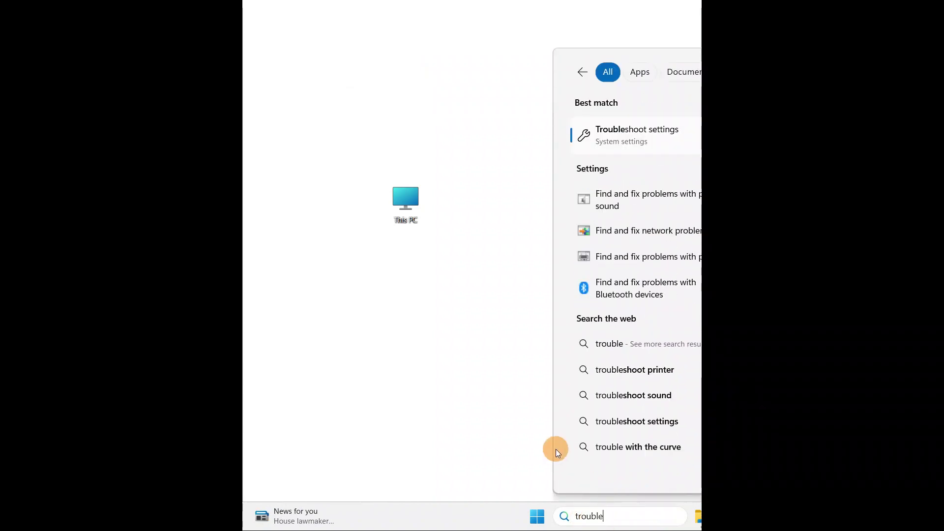
left_click(656, 135)
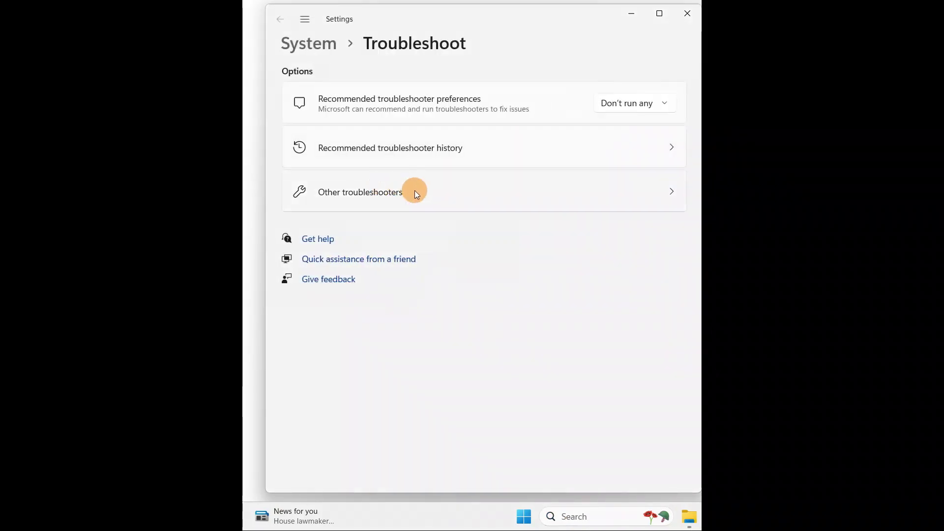
Step: Run the Network and Internet troubleshooter and close its 'connected, no problems' result
left_click(414, 192)
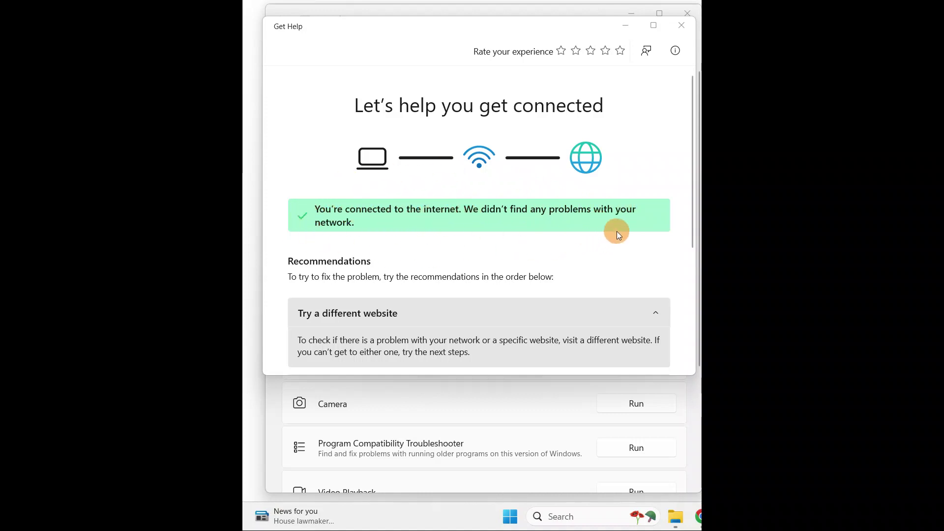
left_click(681, 32)
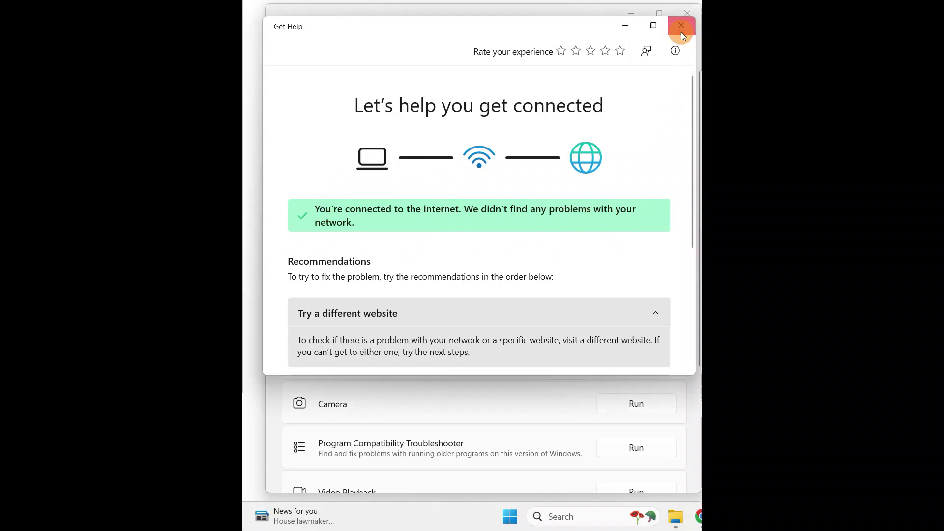